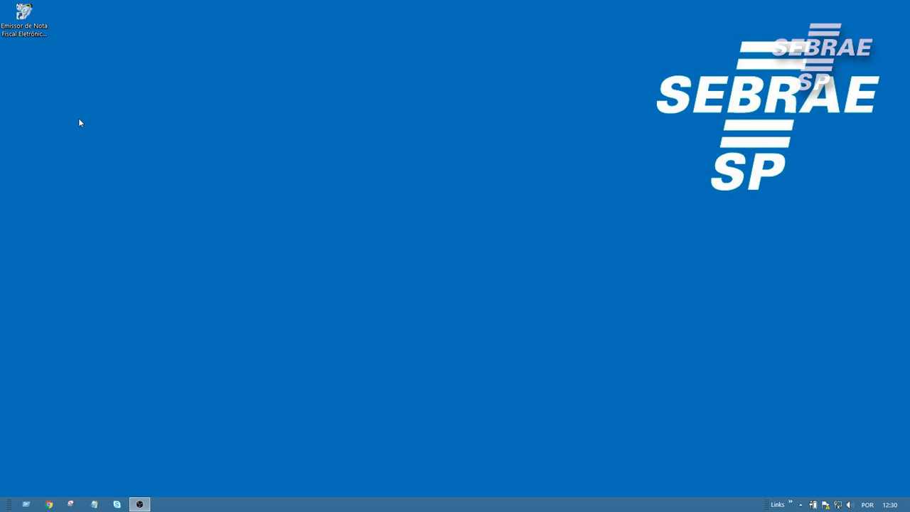
Launch the Emissor de Nota Fiscal Eletrônica test version, accepting the security risk to run it
{"action": "double_click", "coordinate": [27, 20]}
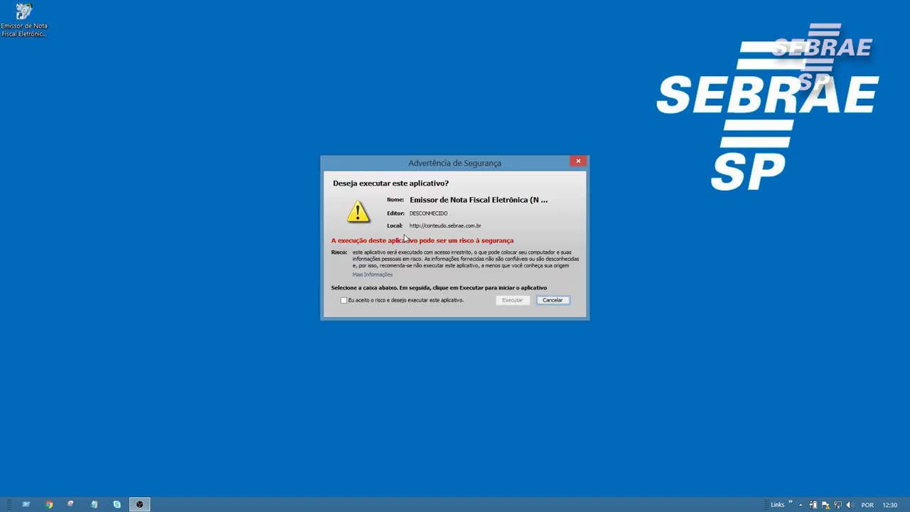
{"action": "left_click", "coordinate": [344, 300]}
{"action": "left_click", "coordinate": [512, 299]}
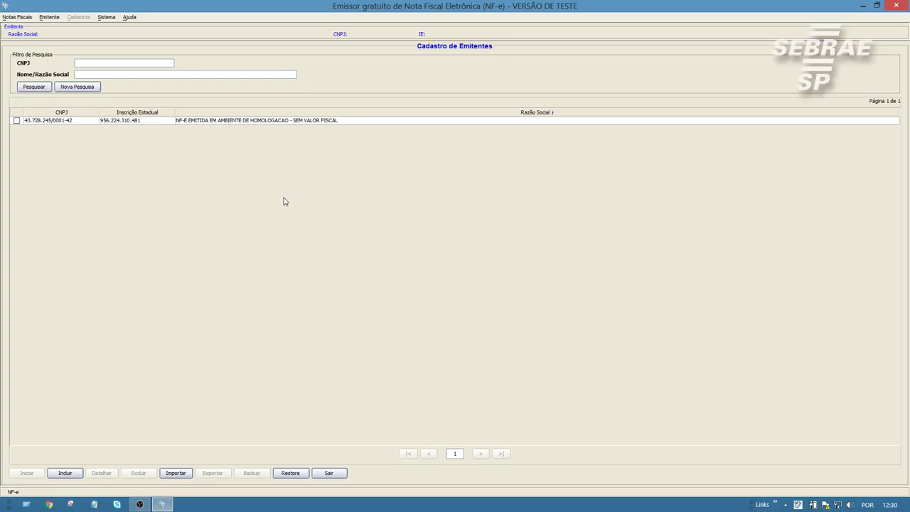
Start a session with the registered issuer in Cadastro de Emitentes and dismiss its notices page
{"action": "left_click", "coordinate": [199, 124]}
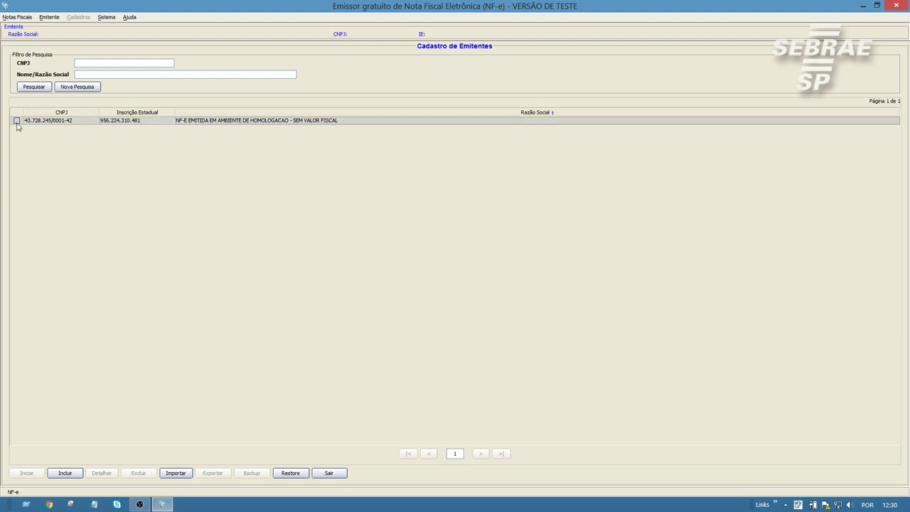
{"action": "left_click", "coordinate": [107, 17]}
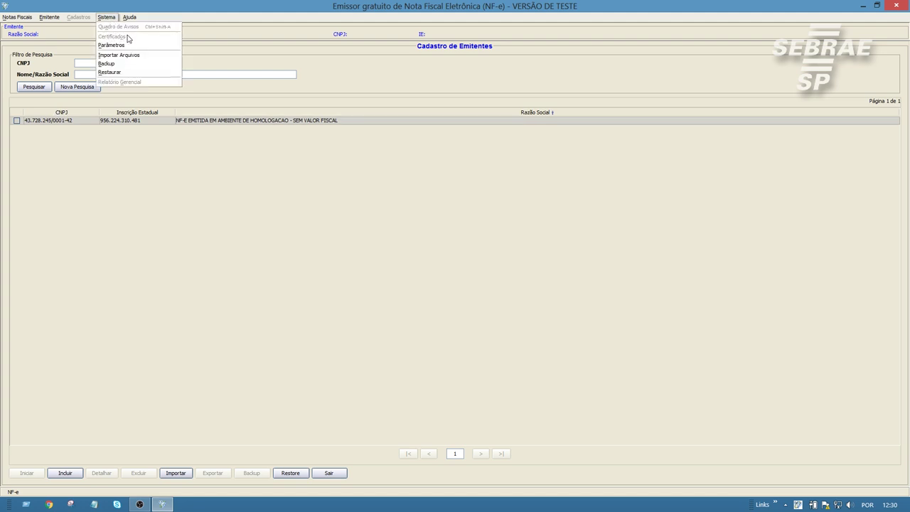
{"action": "left_click", "coordinate": [75, 39]}
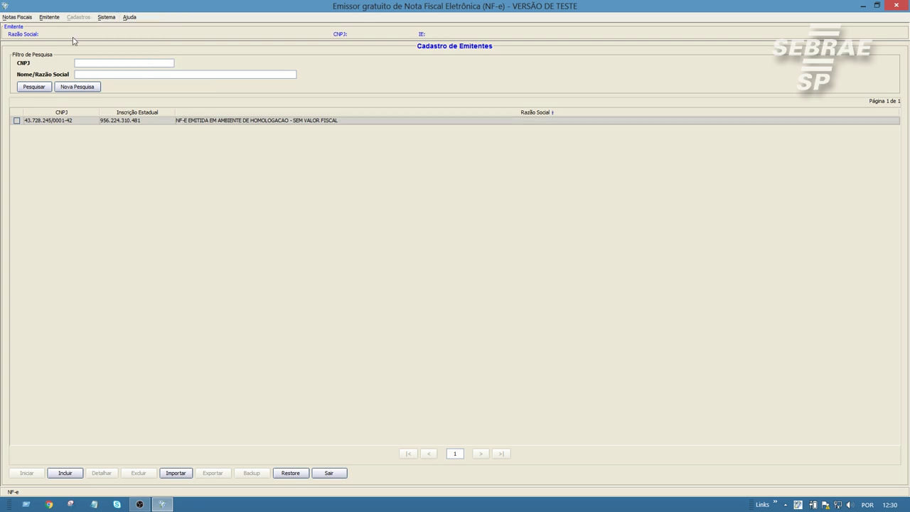
{"action": "left_click", "coordinate": [16, 121]}
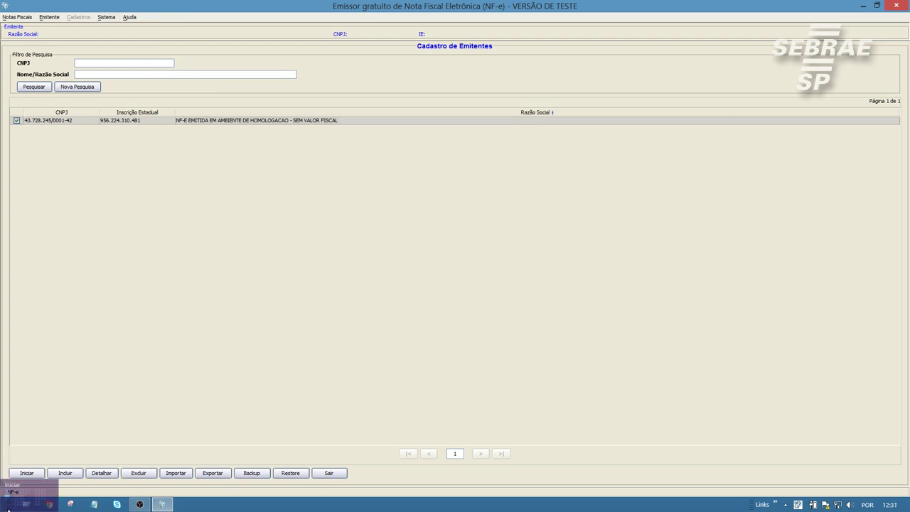
{"action": "left_click", "coordinate": [31, 475]}
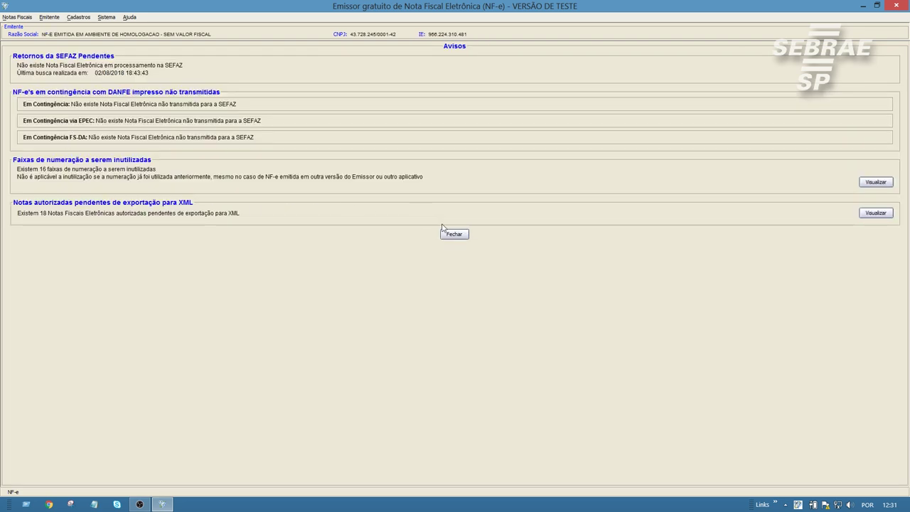
{"action": "left_click", "coordinate": [453, 234]}
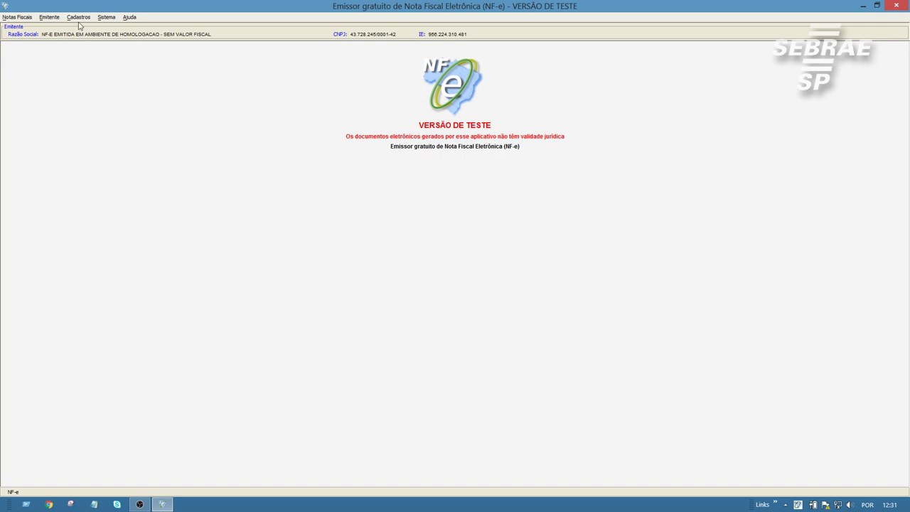
Display the issuer program's certificate settings and launch the Windows certificate manager with certmgr.msc
{"action": "left_click", "coordinate": [106, 17]}
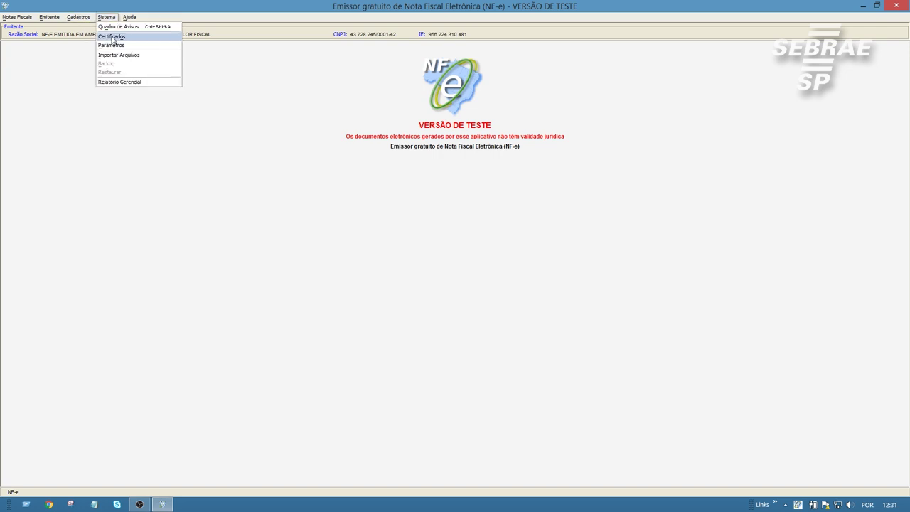
{"action": "left_click", "coordinate": [129, 39]}
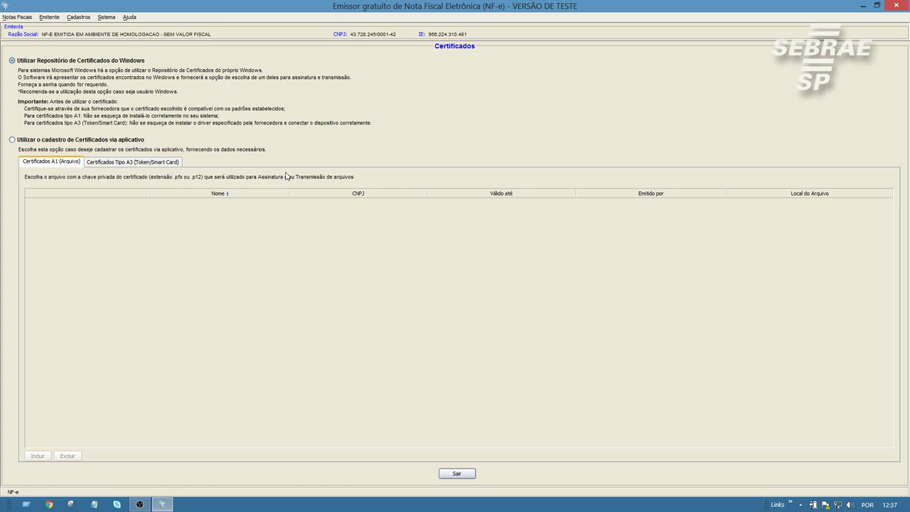
{"action": "key", "text": "super+r"}
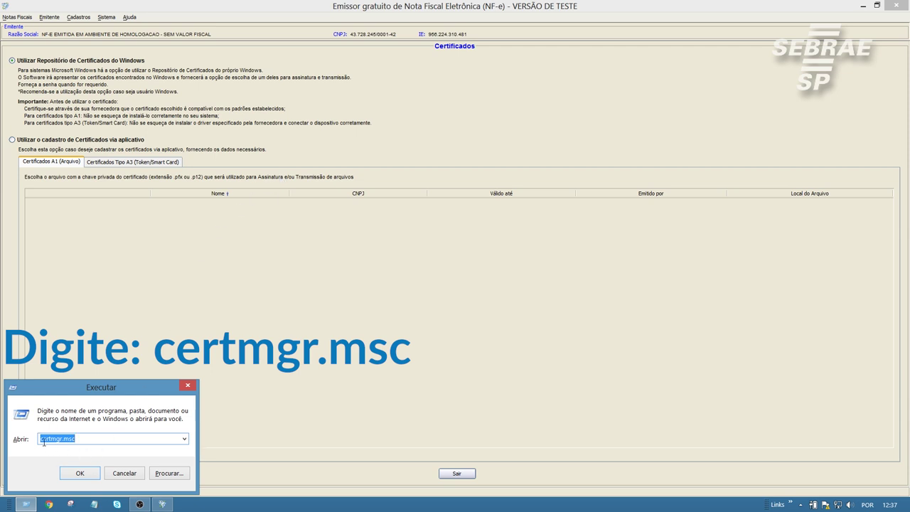
{"action": "left_click", "coordinate": [89, 475]}
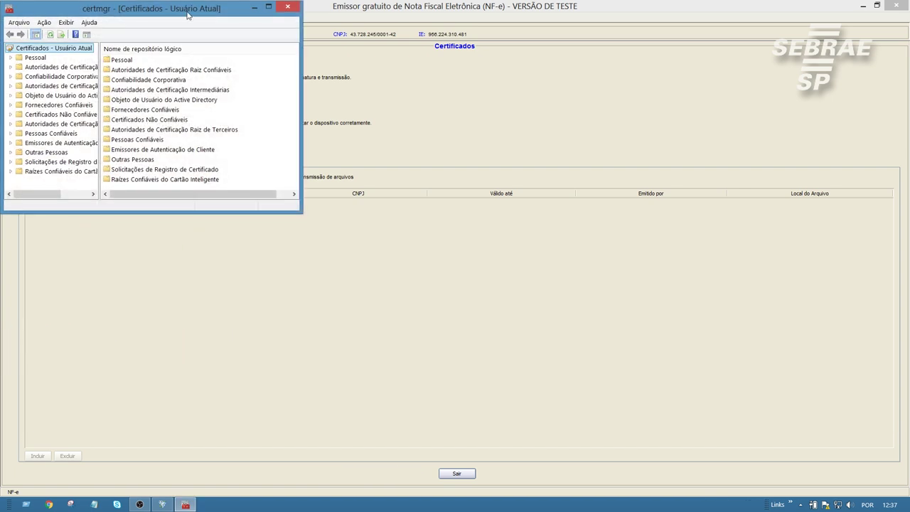
Show the certificates in the Pessoal store and widen the window to reveal their detail columns
{"action": "left_click", "coordinate": [37, 57]}
{"action": "left_click", "coordinate": [10, 58]}
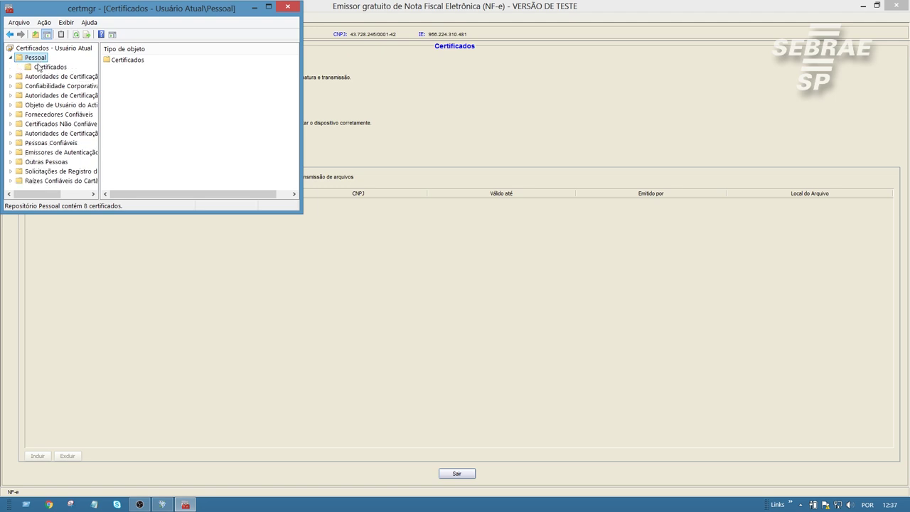
{"action": "left_click", "coordinate": [43, 68]}
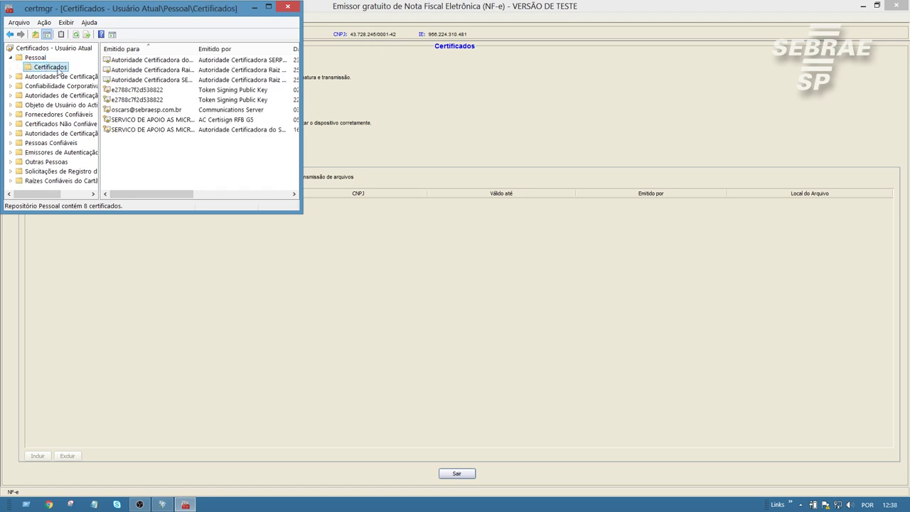
{"action": "left_click_drag", "start_coordinate": [301, 105], "coordinate": [619, 109]}
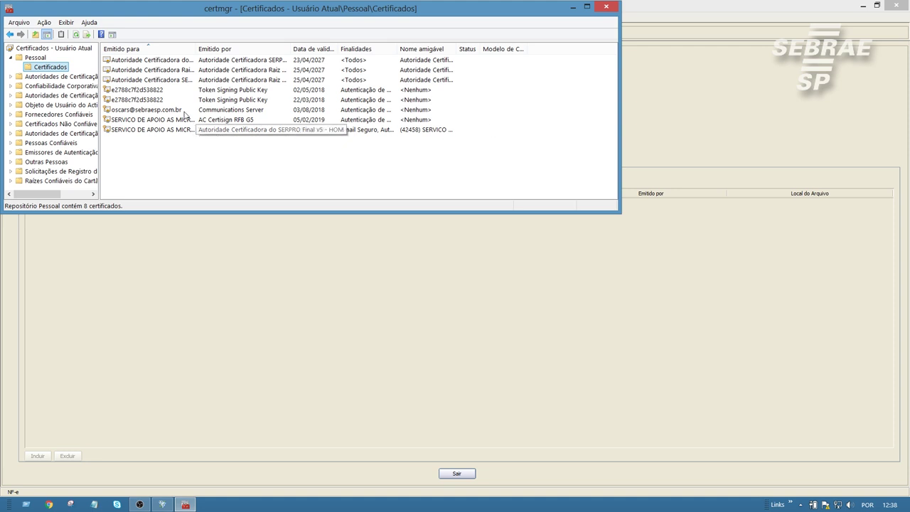
Compare the issuing authority and validity date of the two SERVICO DE APOIO certificates, and close the certificate manager
{"action": "left_click", "coordinate": [152, 119]}
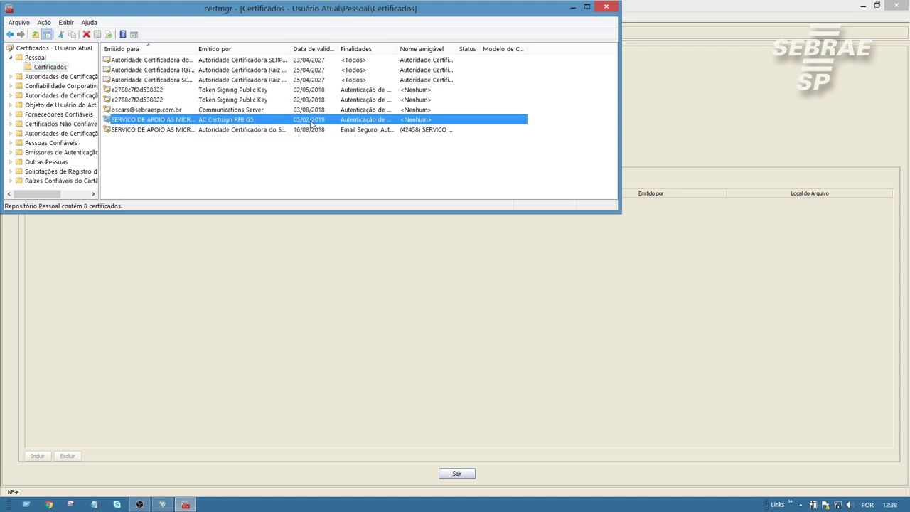
{"action": "left_click", "coordinate": [187, 132]}
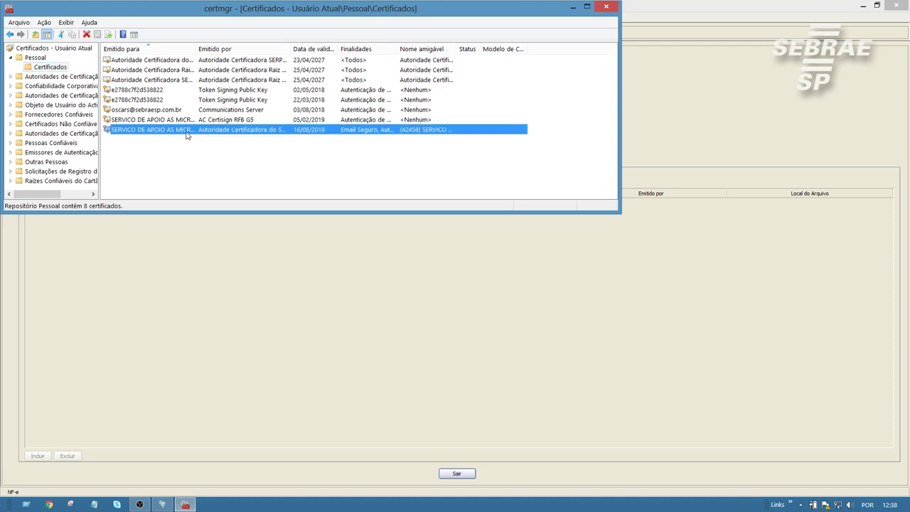
{"action": "left_click", "coordinate": [250, 121]}
{"action": "left_click", "coordinate": [249, 132]}
{"action": "left_click", "coordinate": [249, 123]}
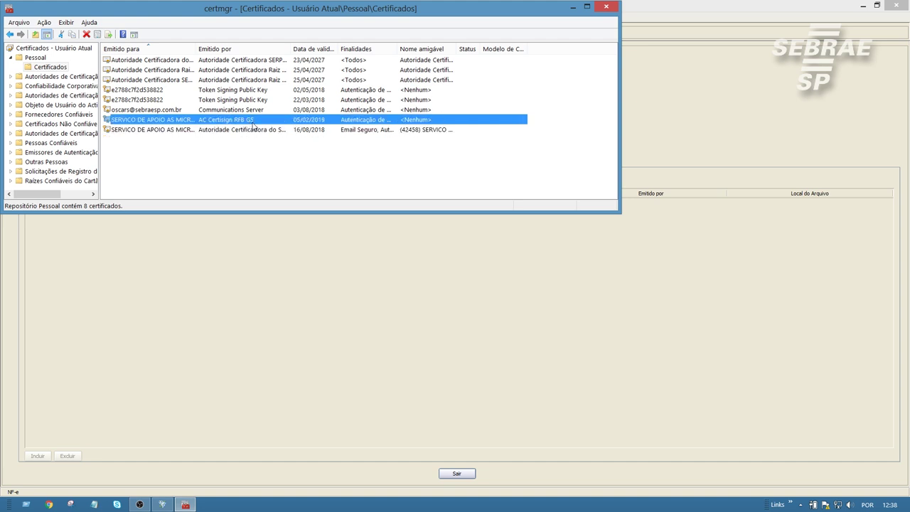
{"action": "left_click", "coordinate": [186, 132]}
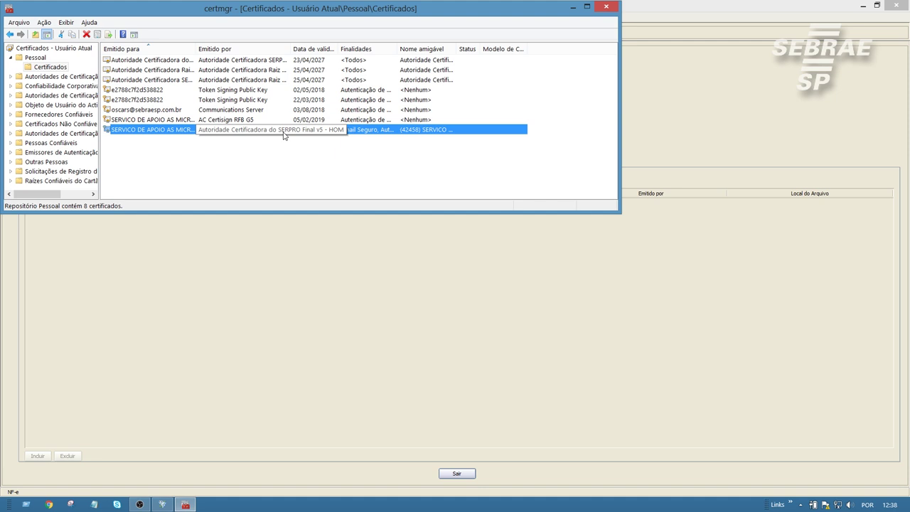
{"action": "left_click", "coordinate": [230, 122]}
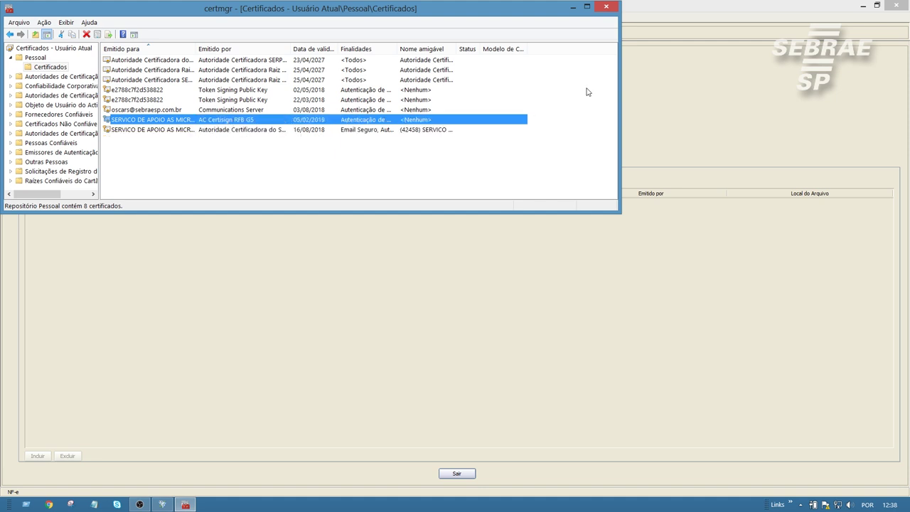
{"action": "left_click", "coordinate": [604, 8]}
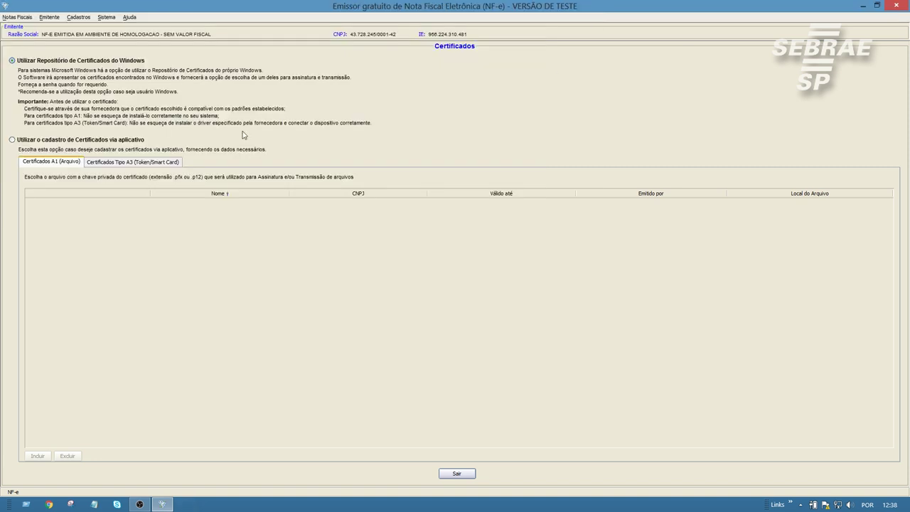
Search for the invoice in Gerenciamento de Notas with the existing number filter and select it
{"action": "left_click", "coordinate": [19, 20]}
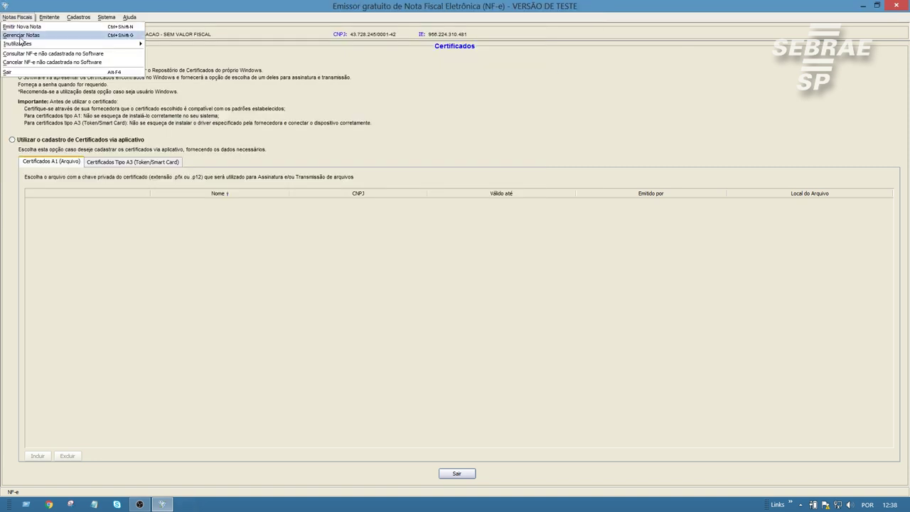
{"action": "left_click", "coordinate": [20, 35]}
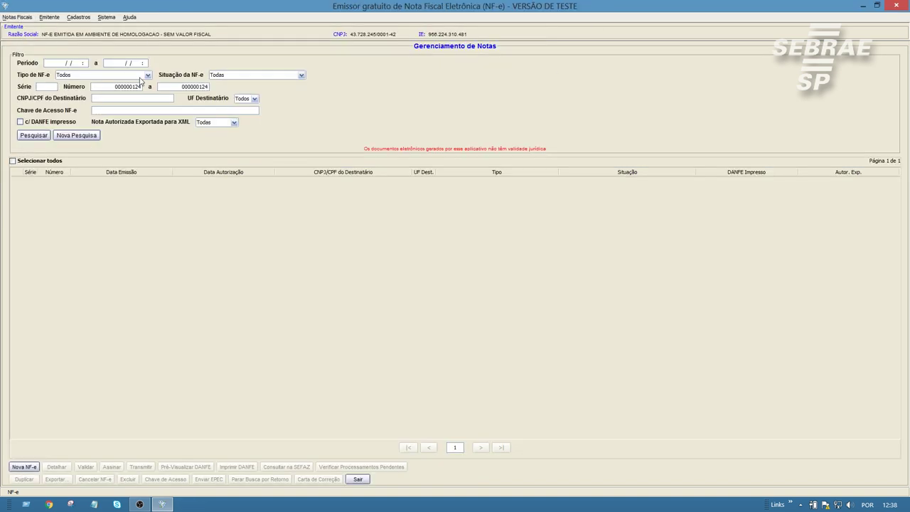
{"action": "left_click", "coordinate": [45, 142]}
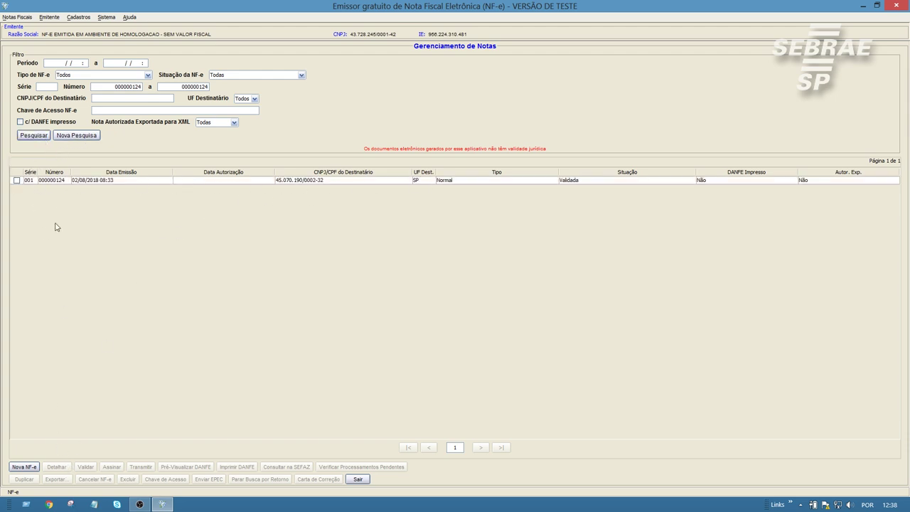
{"action": "left_click", "coordinate": [16, 179]}
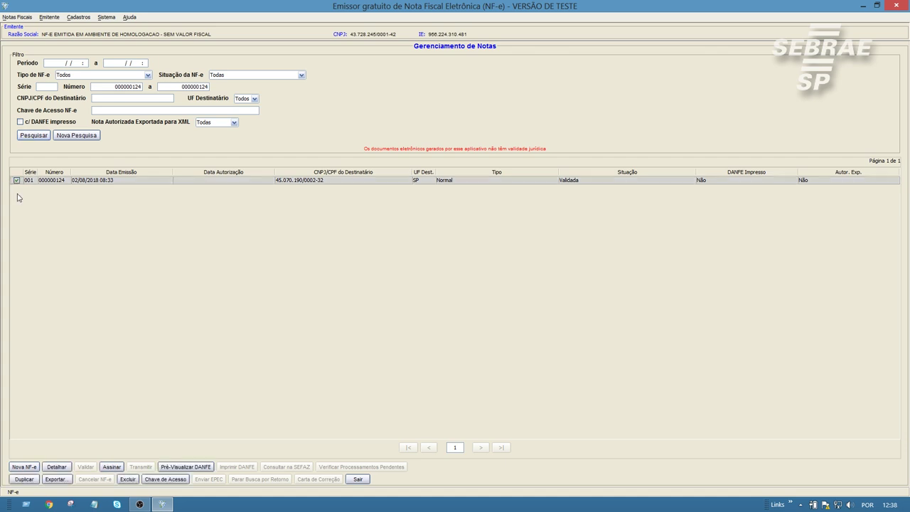
Sign the selected invoice with the SERVICO DE APOIO AS MICRO E PEQ EMPRESAS DE SAO P certificate and acknowledge the message
{"action": "left_click", "coordinate": [115, 467]}
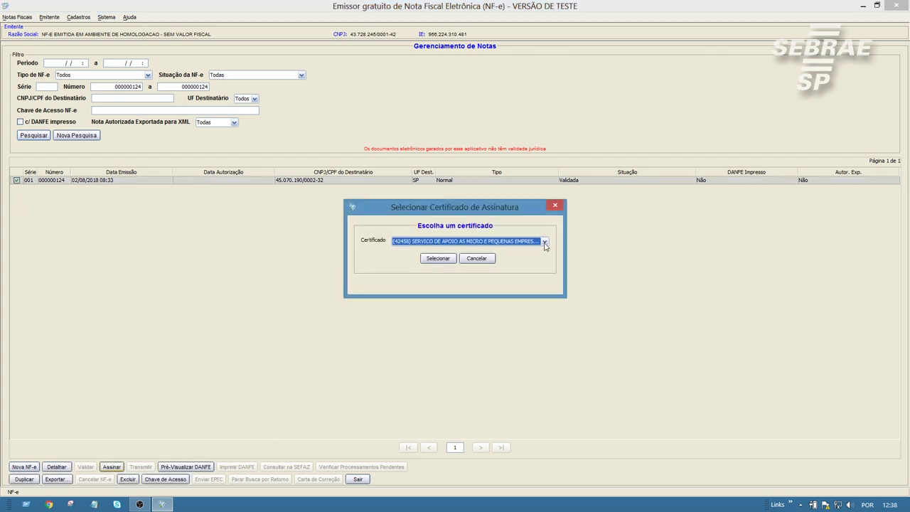
{"action": "left_click", "coordinate": [544, 242]}
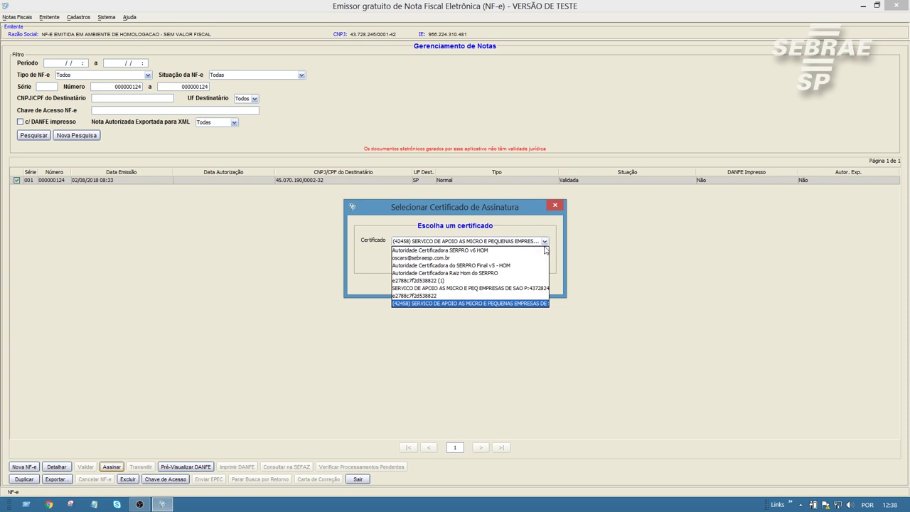
{"action": "left_click", "coordinate": [500, 288]}
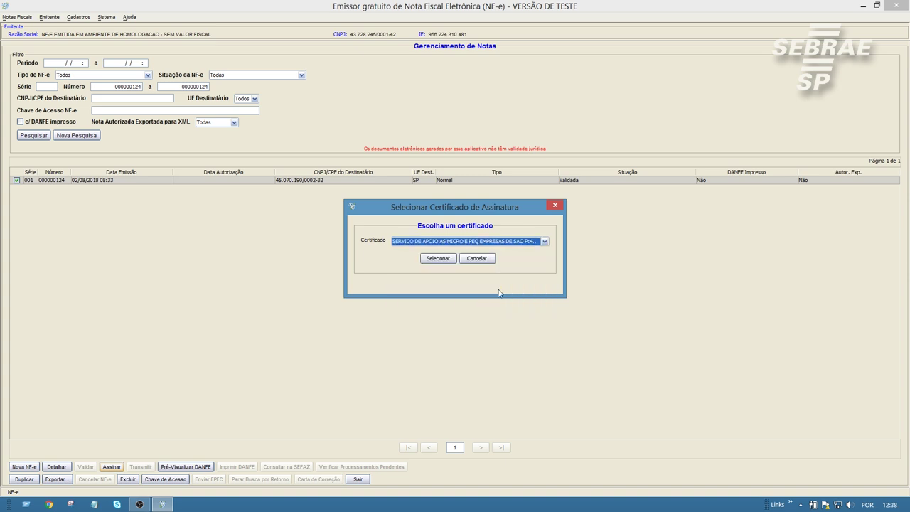
{"action": "left_click", "coordinate": [446, 259]}
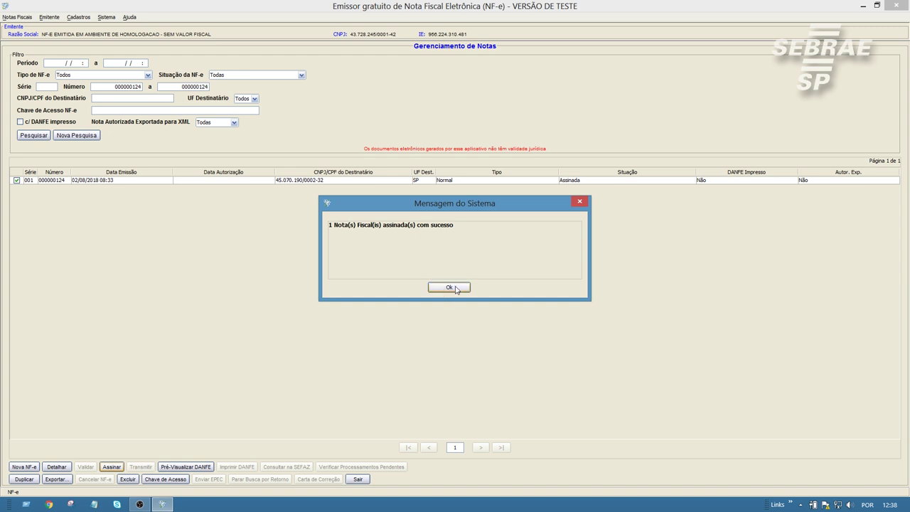
{"action": "left_click", "coordinate": [456, 288]}
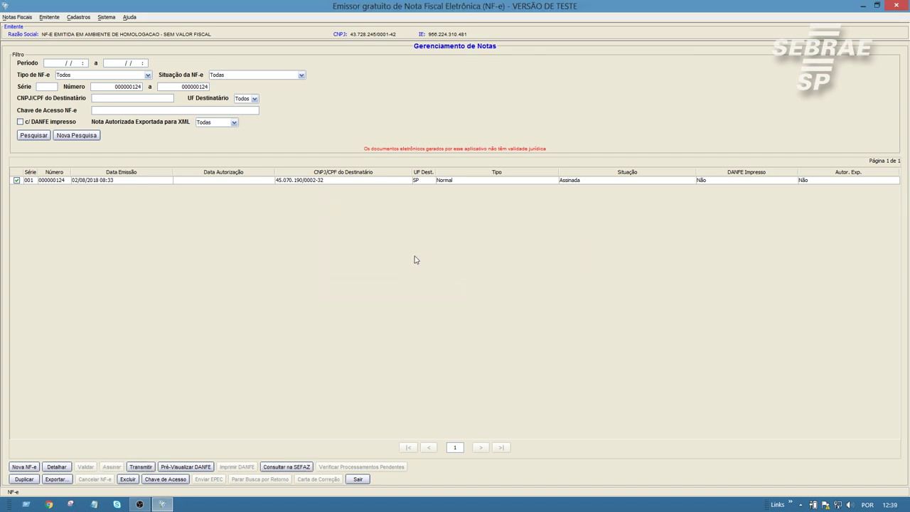
Transmit the signed invoice using the SERVICO DE APOIO AS MICRO E PEQ EMPRESAS DE SAO P connection certificate and close the sending summary
{"action": "left_click", "coordinate": [144, 467]}
{"action": "left_click", "coordinate": [503, 243]}
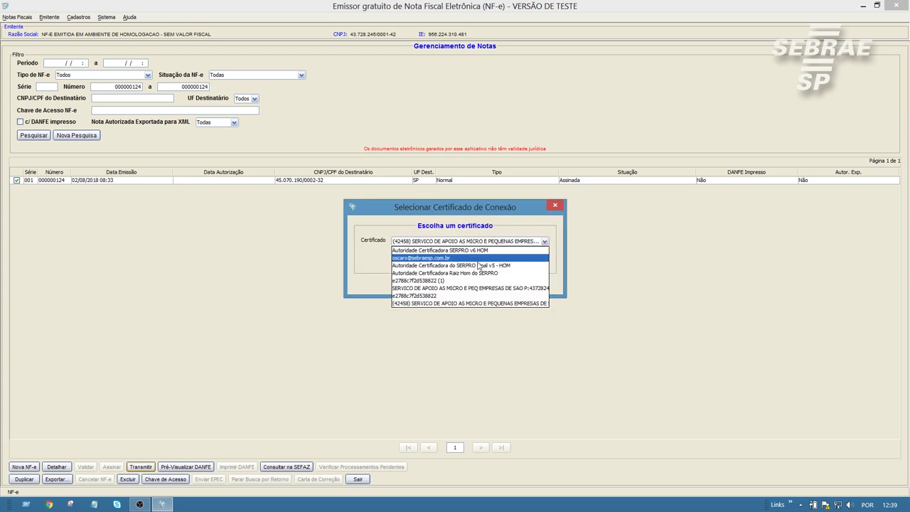
{"action": "left_click", "coordinate": [446, 289]}
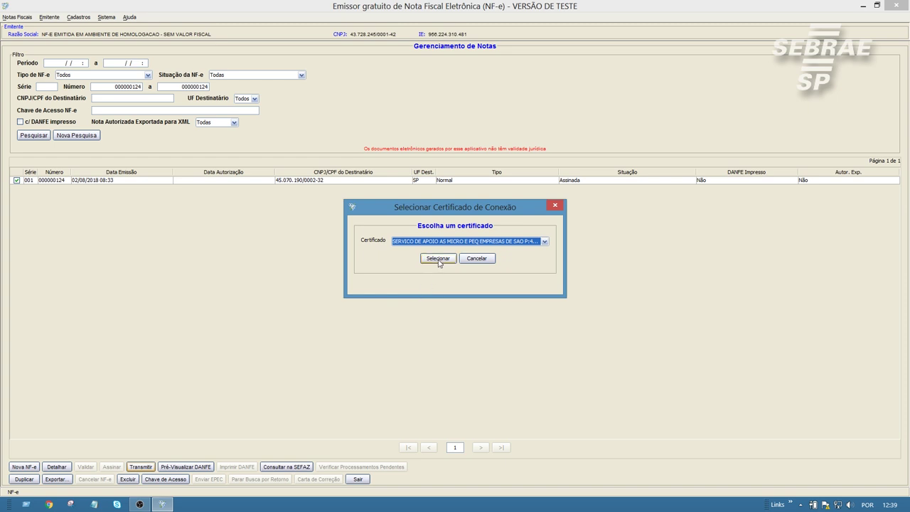
{"action": "left_click", "coordinate": [438, 259]}
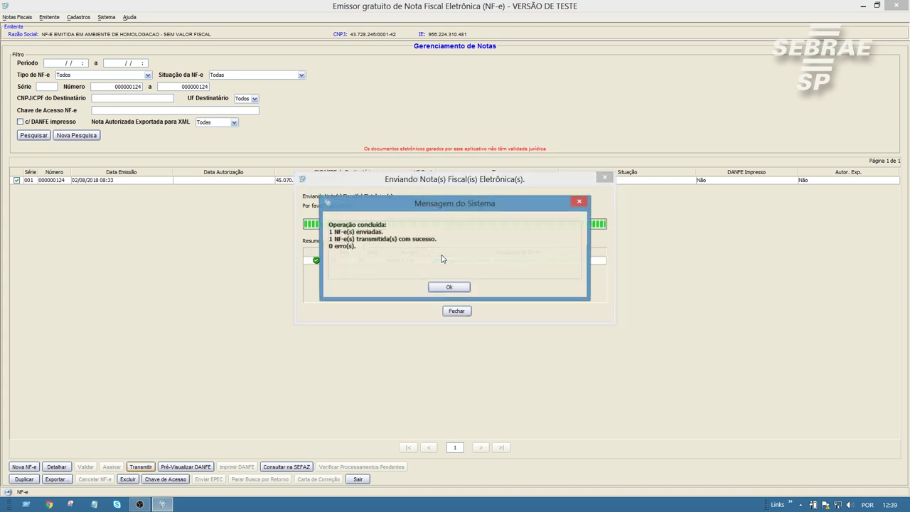
{"action": "left_click", "coordinate": [447, 288]}
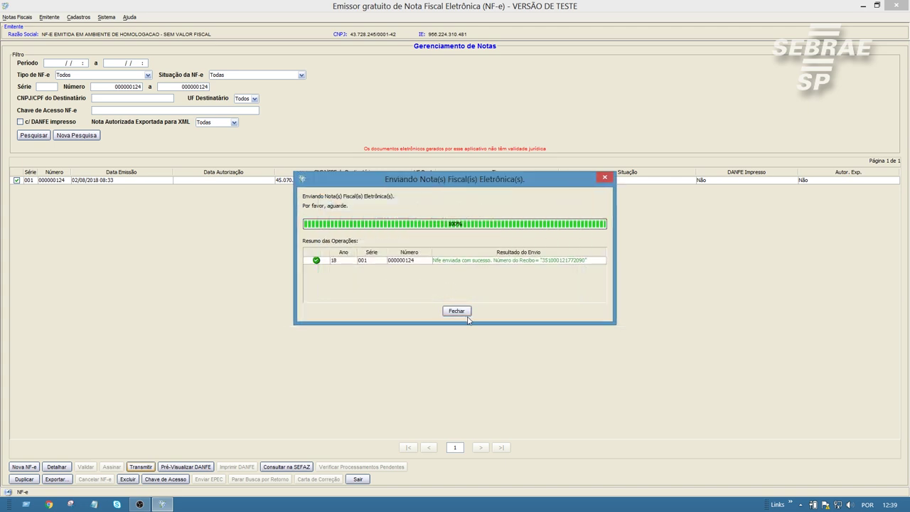
{"action": "left_click", "coordinate": [465, 315]}
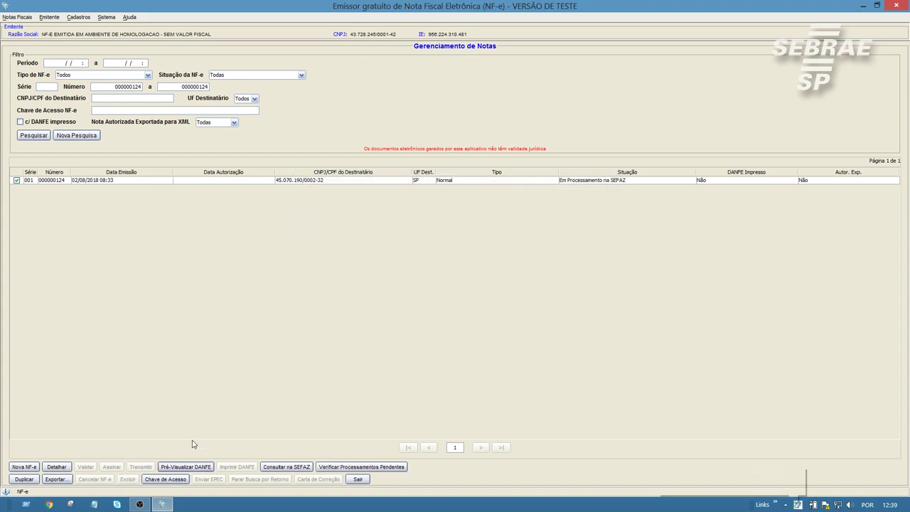
Exit Gerenciamento de Notas and minimize the program to the desktop
{"action": "left_click", "coordinate": [358, 479]}
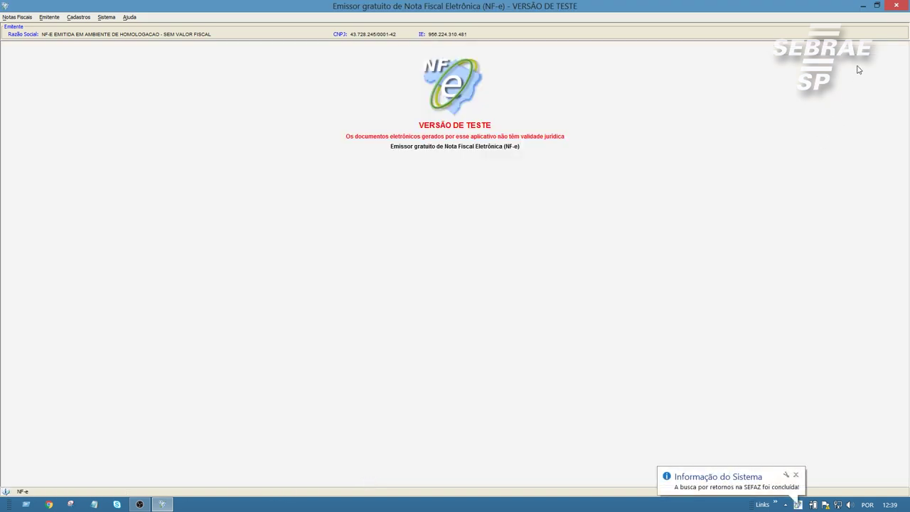
{"action": "left_click", "coordinate": [864, 7]}
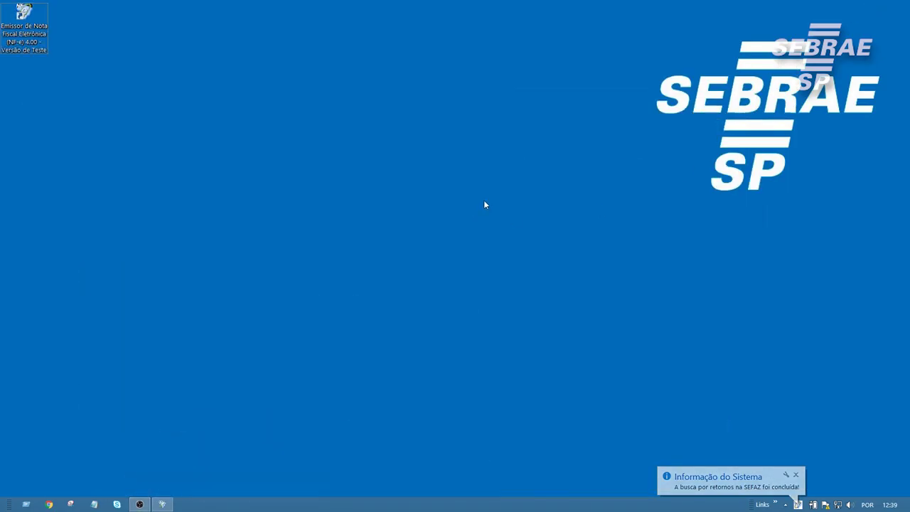